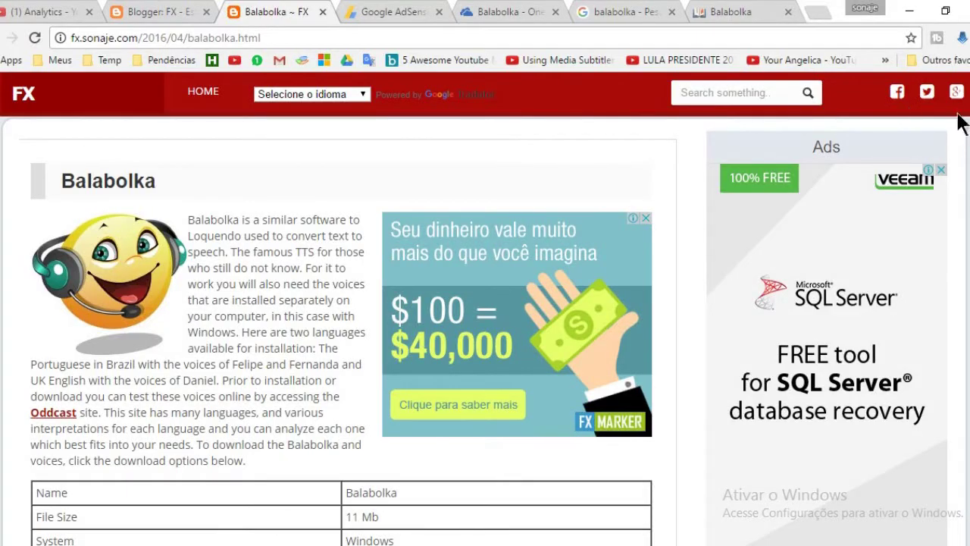
# - Download the Balabolka installer archive from the Balabolka table and save it as balabolka.zip in the Temp folder
pyautogui.scroll(-3, 913, 113)
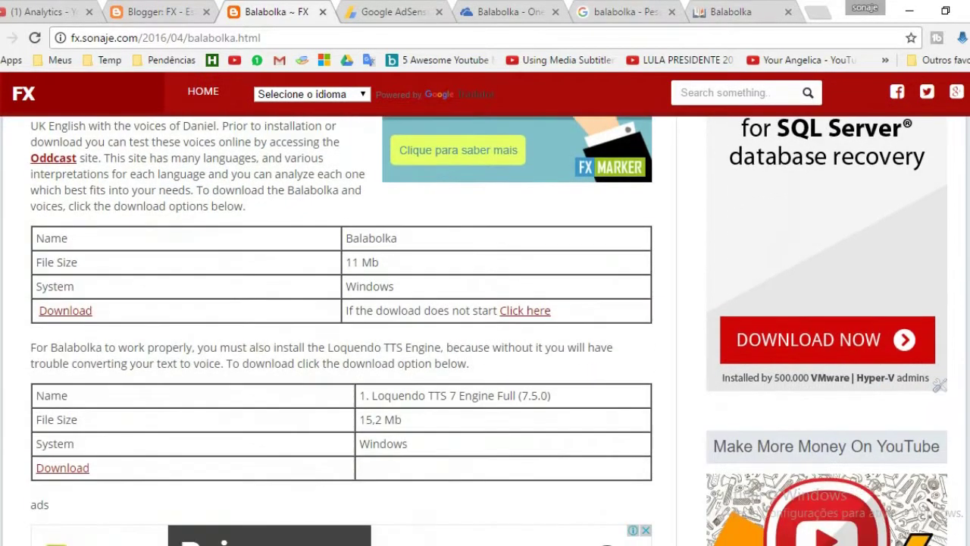
pyautogui.click(65, 314)
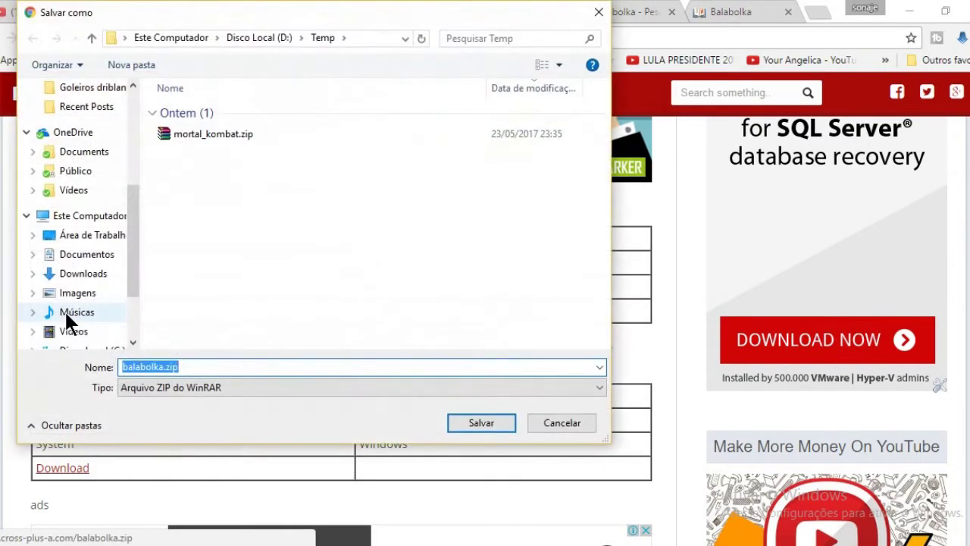
pyautogui.moveTo(134, 215); pyautogui.dragTo(139, 137)
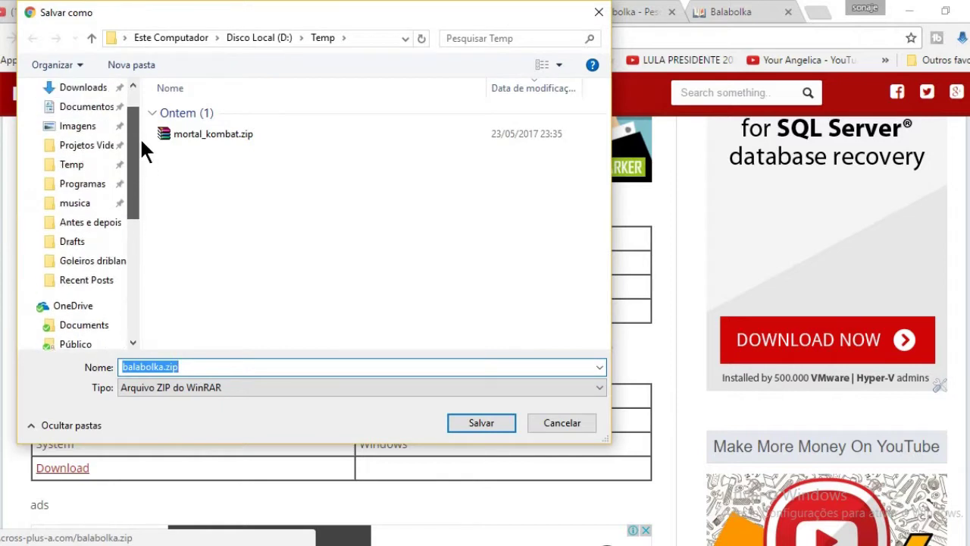
pyautogui.click(73, 168)
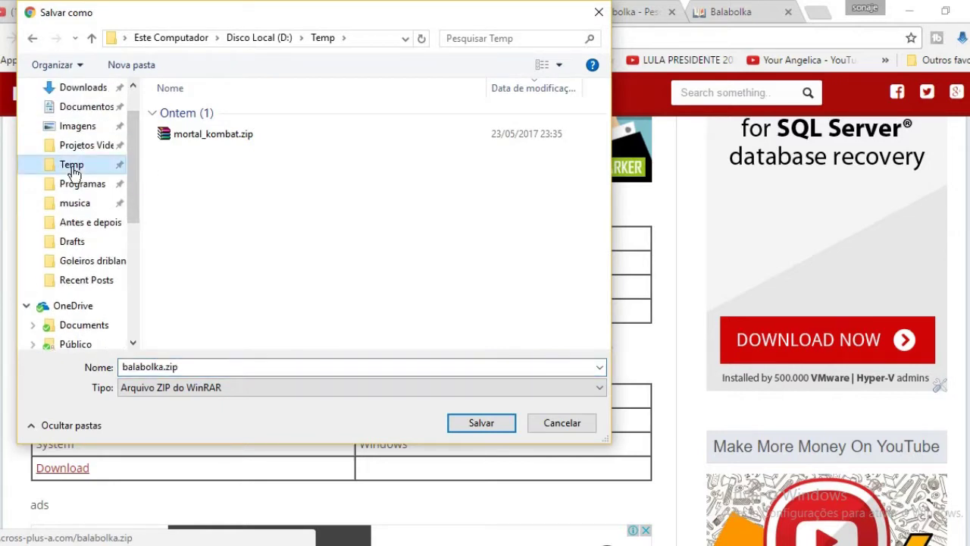
pyautogui.click(481, 423)
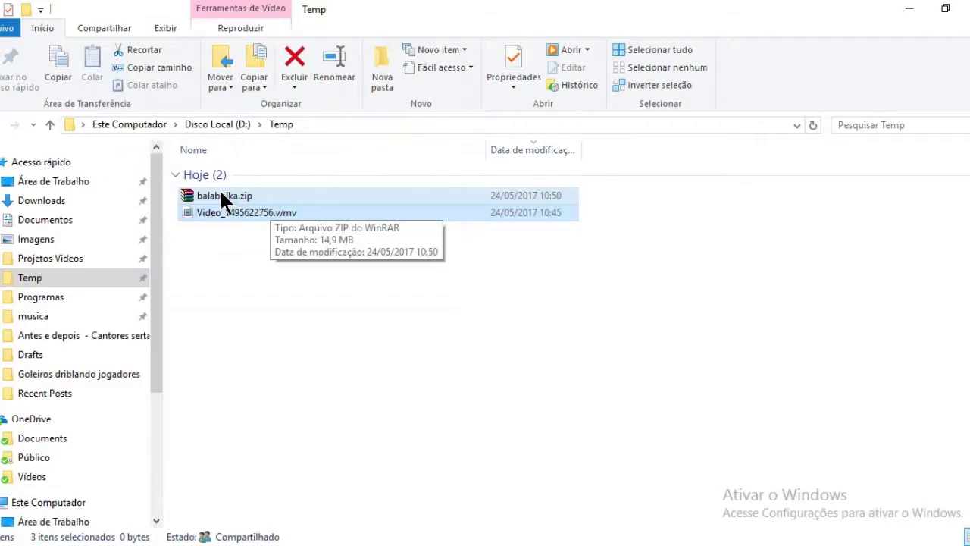
# - Extract balabolka.zip directly into the Temp folder
pyautogui.click(219, 193)
pyautogui.rightClick(220, 194)
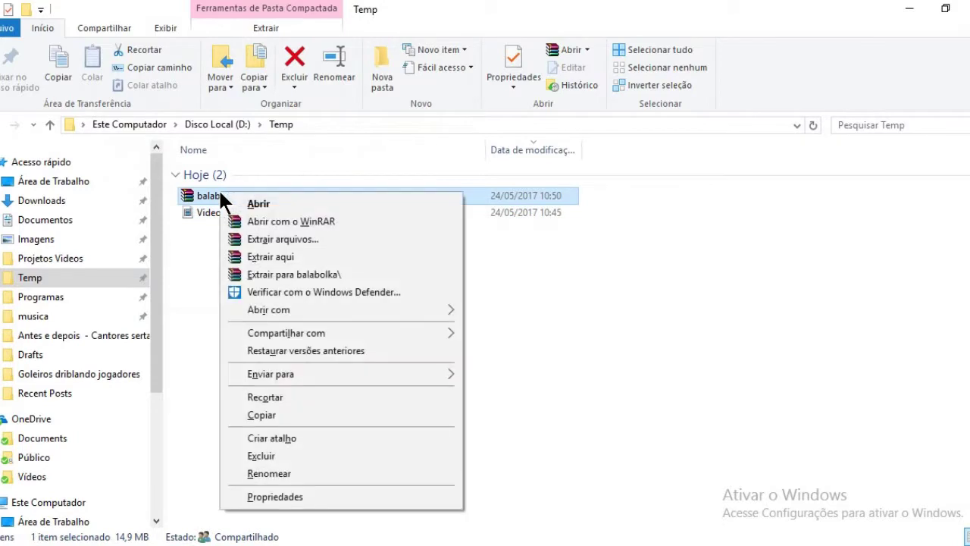
pyautogui.click(296, 256)
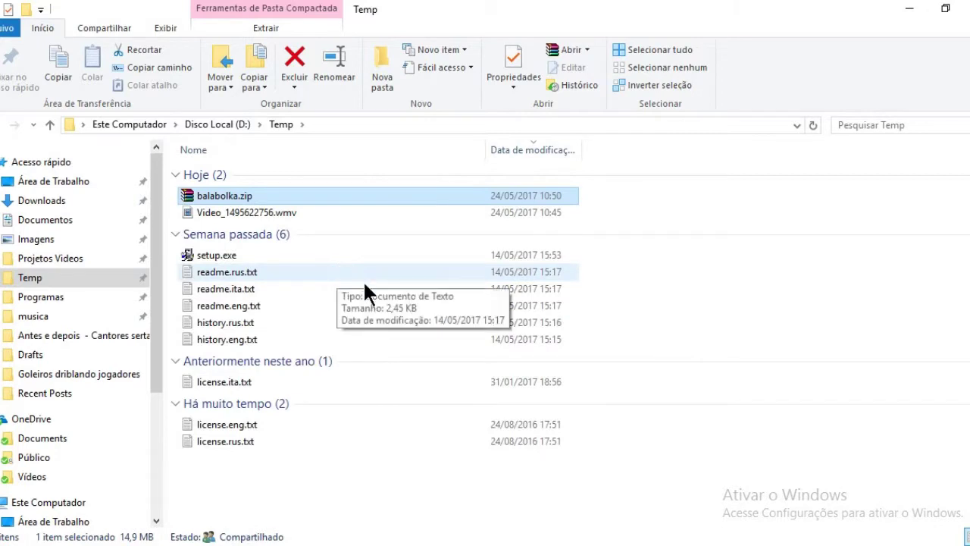
# - Run setup.exe and install Balabolka in English to C:\Program Files (x86)\Balabolka with a desktop icon, without launching it at the end
pyautogui.click(213, 258)
pyautogui.rightClick(216, 261)
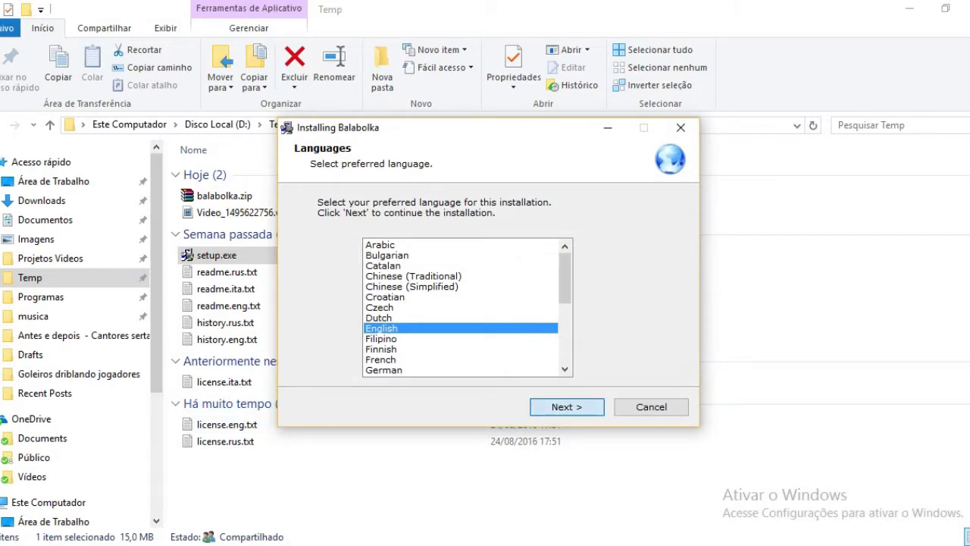
pyautogui.click(567, 407)
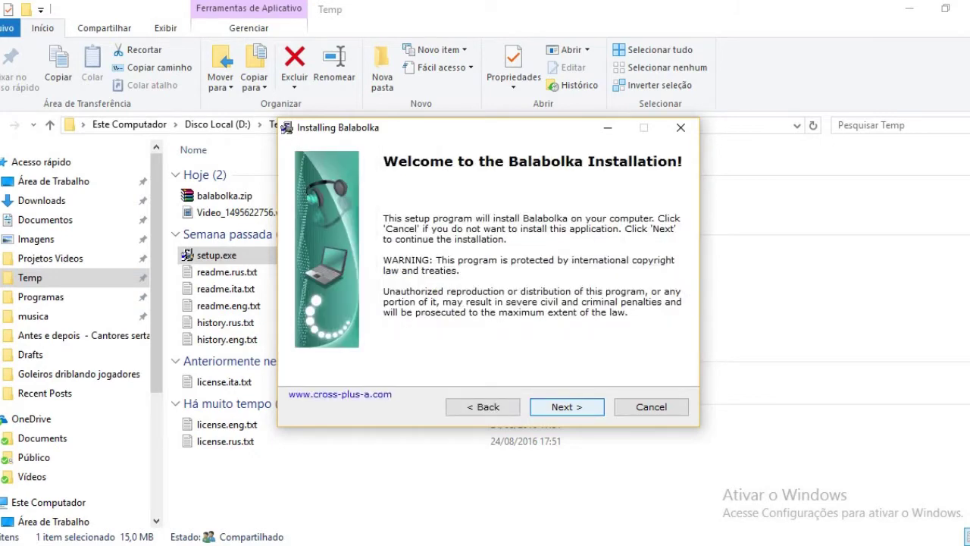
pyautogui.click(567, 407)
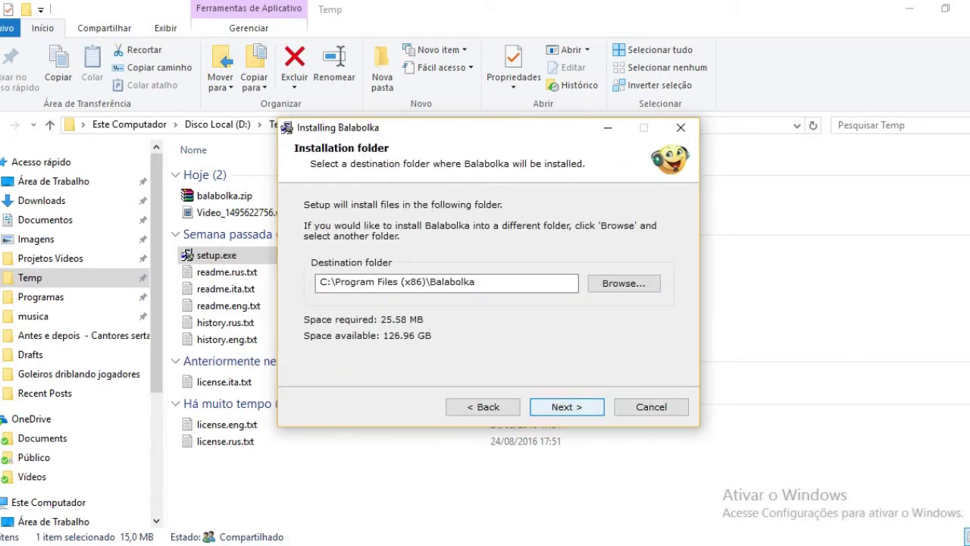
pyautogui.click(567, 407)
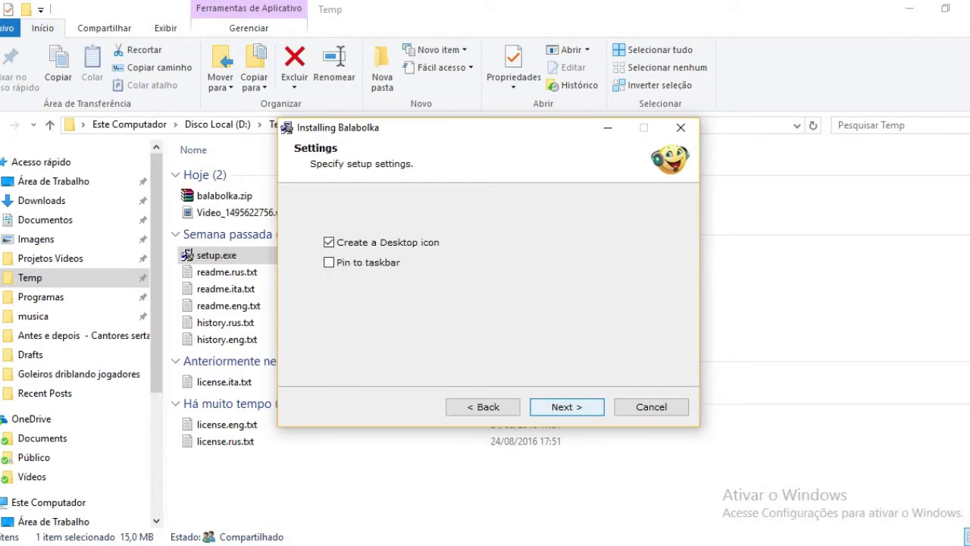
pyautogui.press('Return')
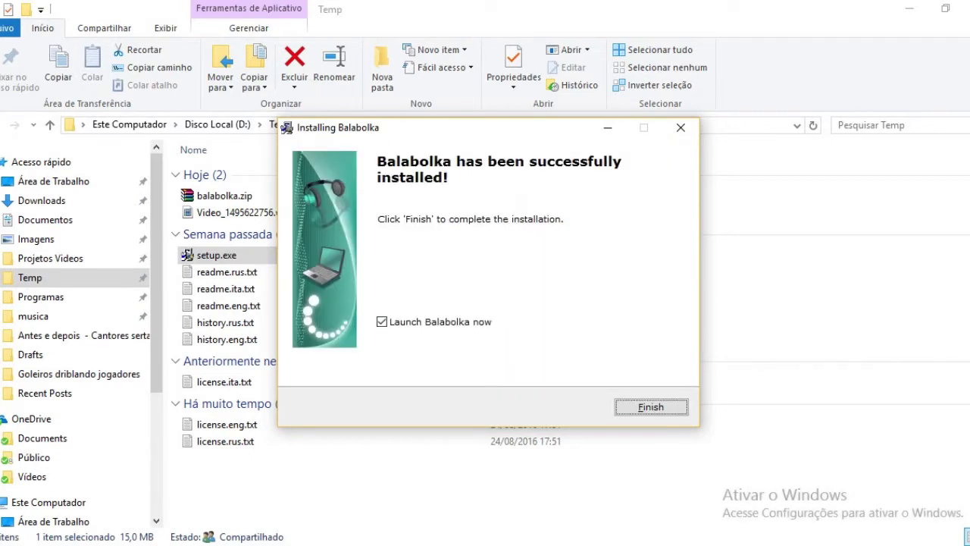
pyautogui.click(381, 321)
pyautogui.click(651, 407)
# - Back in the browser, download 1. Loquendo TTS 7 Engine Full (7.5.0).exe to the Temp folder and show it in its folder
pyautogui.hotkey('alt', 'Tab')
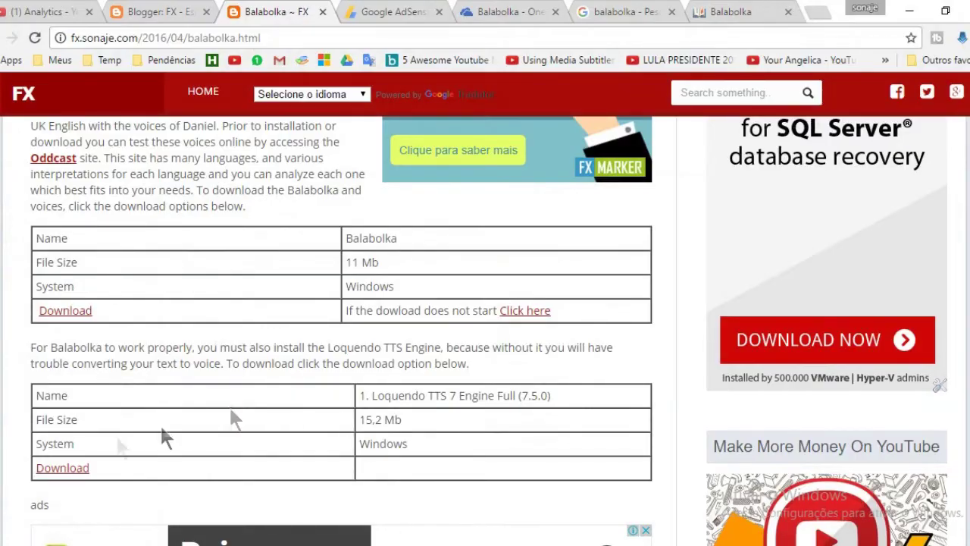
pyautogui.click(67, 468)
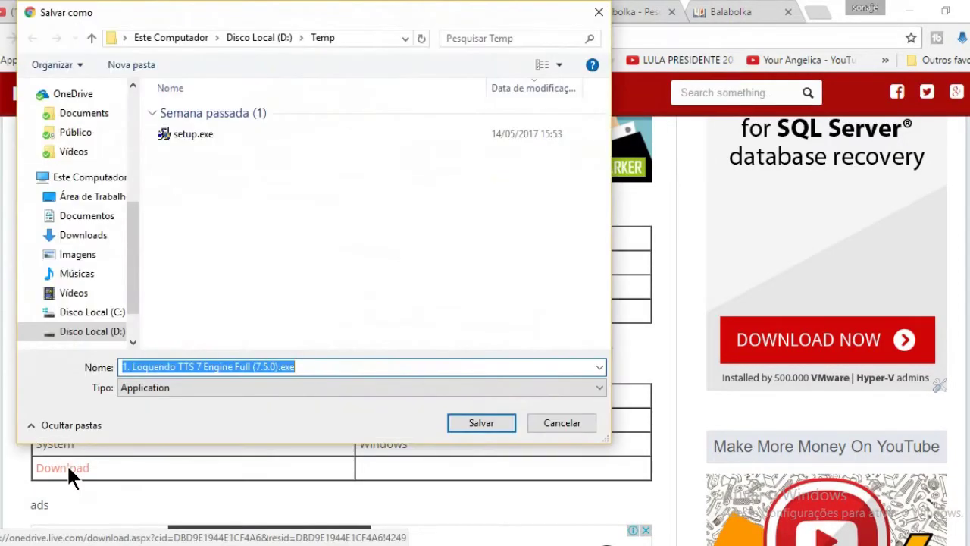
pyautogui.click(481, 422)
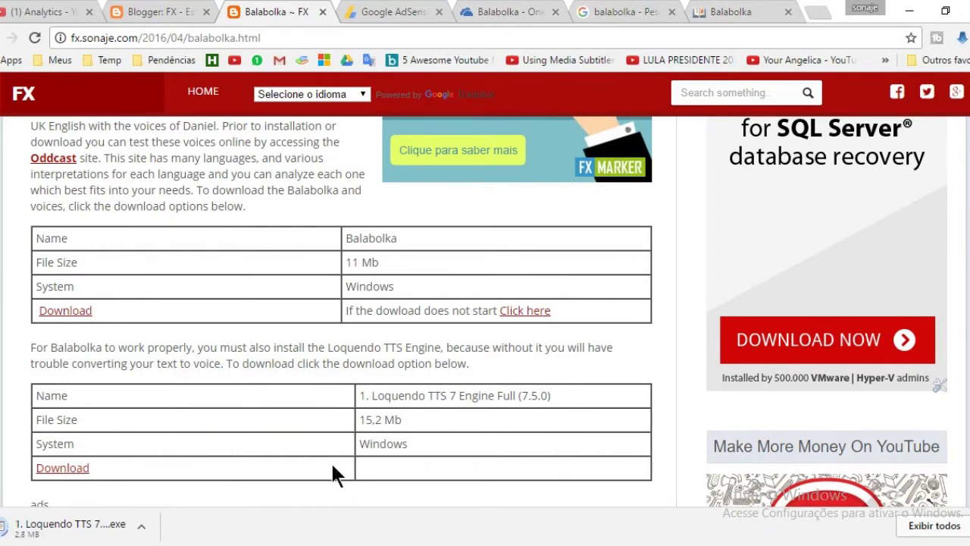
pyautogui.click(144, 529)
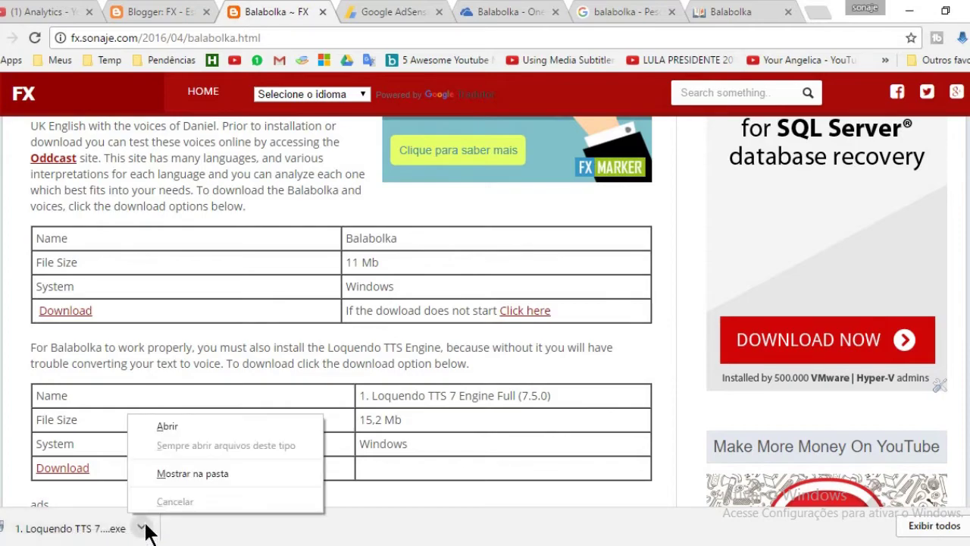
pyautogui.click(195, 470)
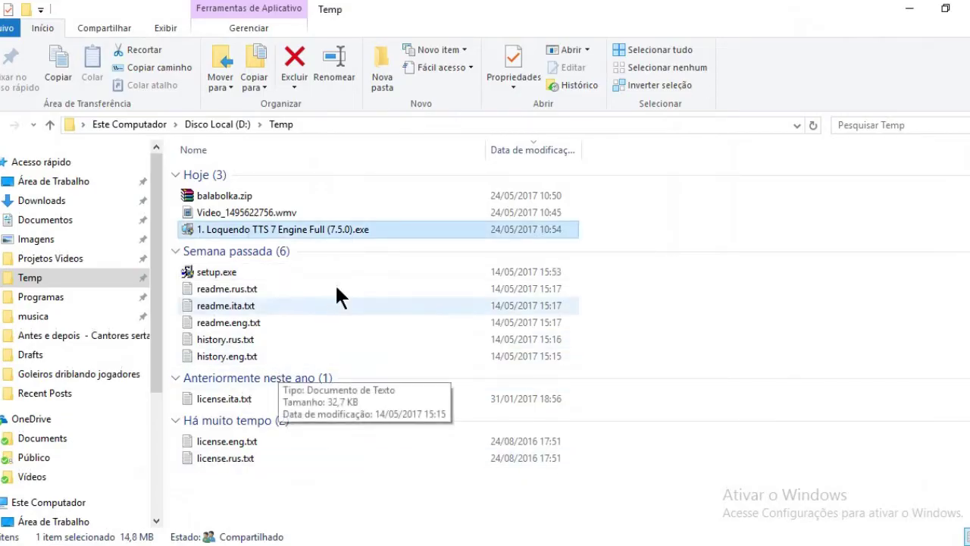
# - Run the Loquendo TTS 7 Engine installer as administrator, accept the license agreement, and install it for anyone who uses this computer
pyautogui.rightClick(292, 229)
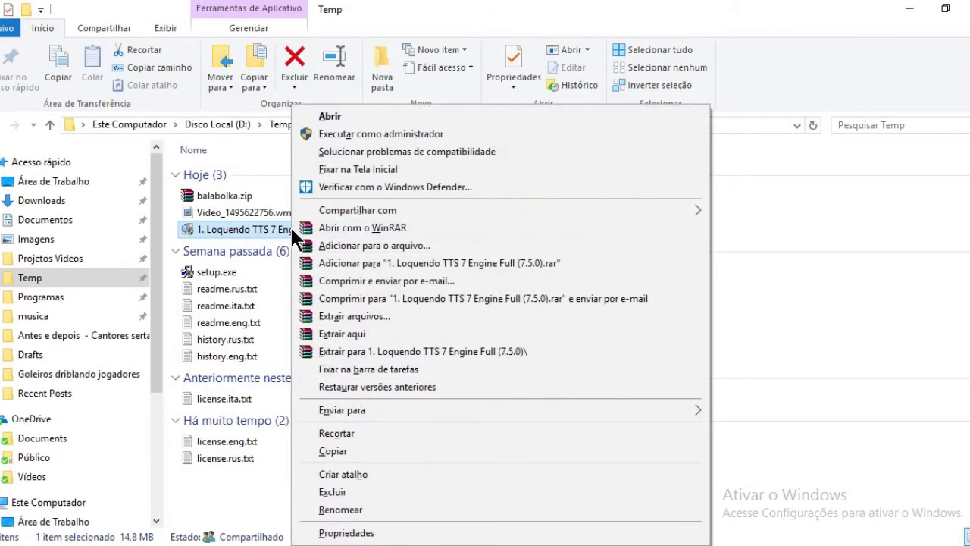
pyautogui.click(388, 133)
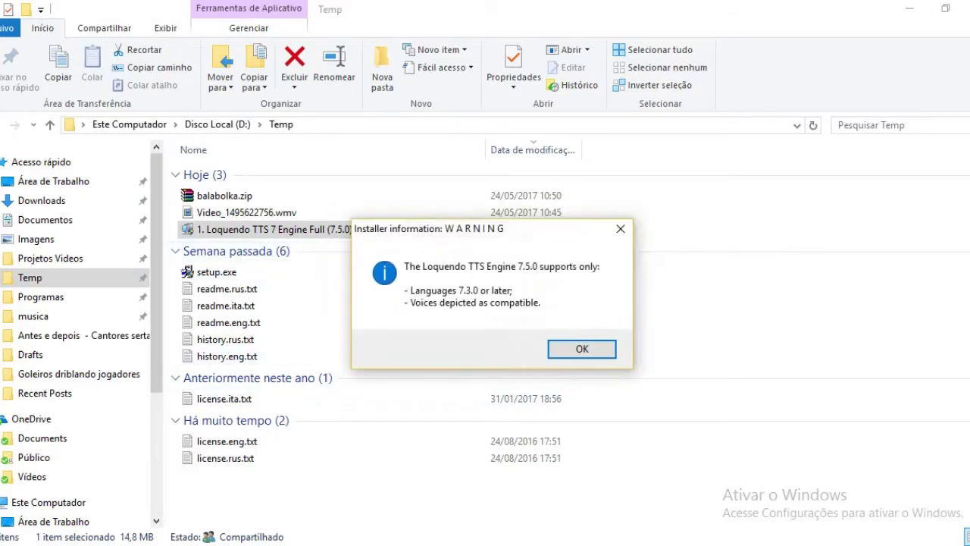
pyautogui.press('Return')
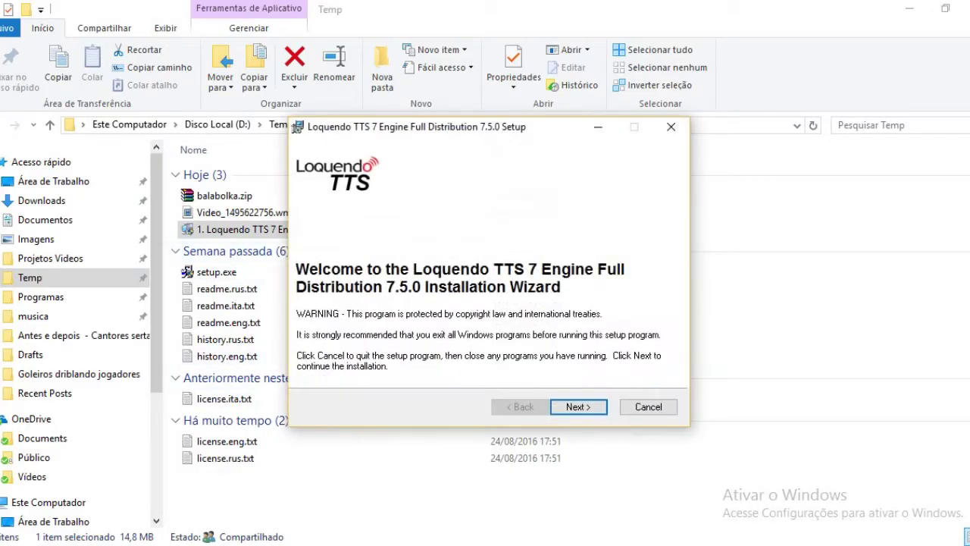
pyautogui.press('Return')
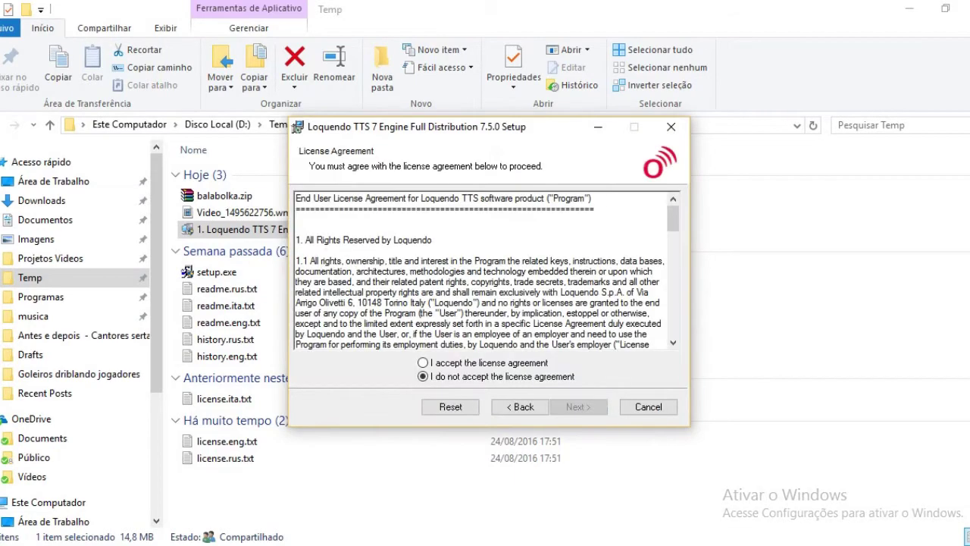
pyautogui.press('Up')
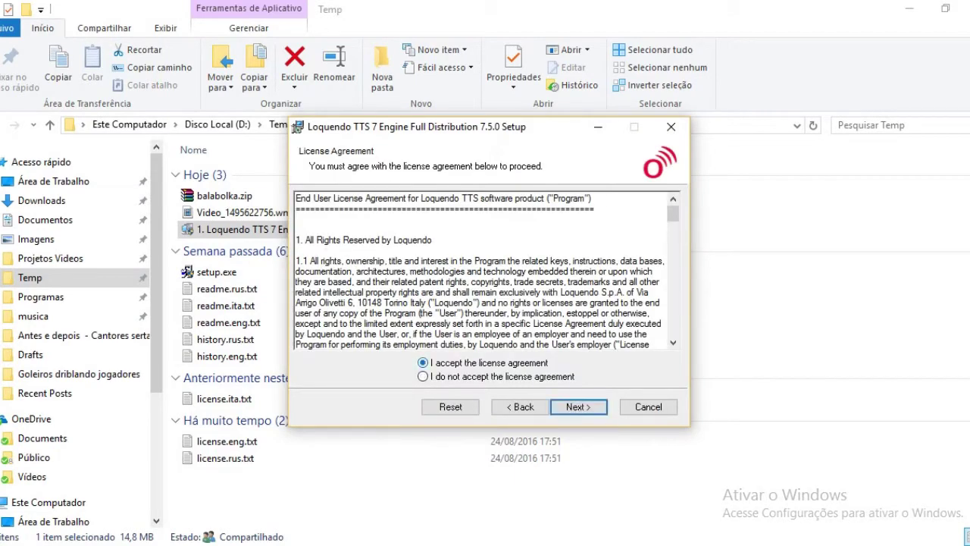
pyautogui.press('Return')
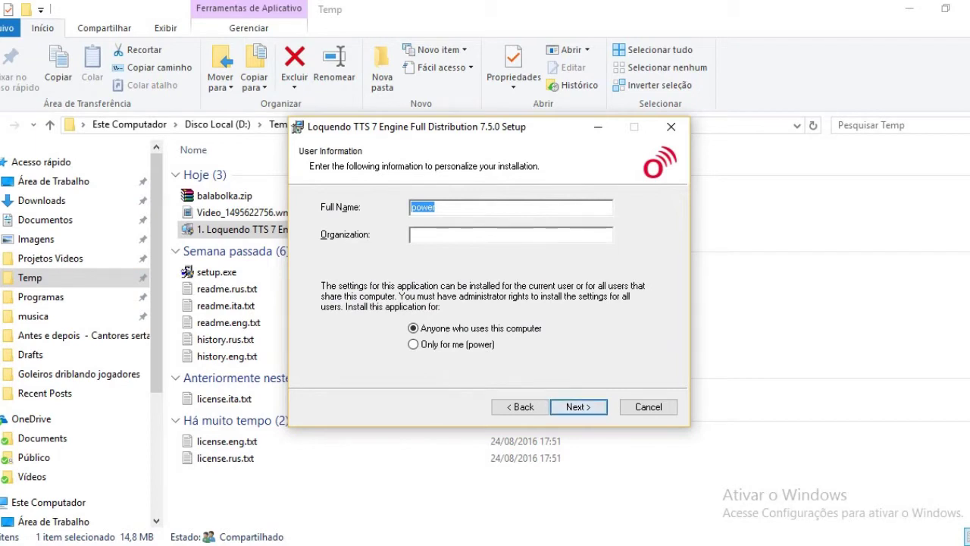
pyautogui.press('Return')
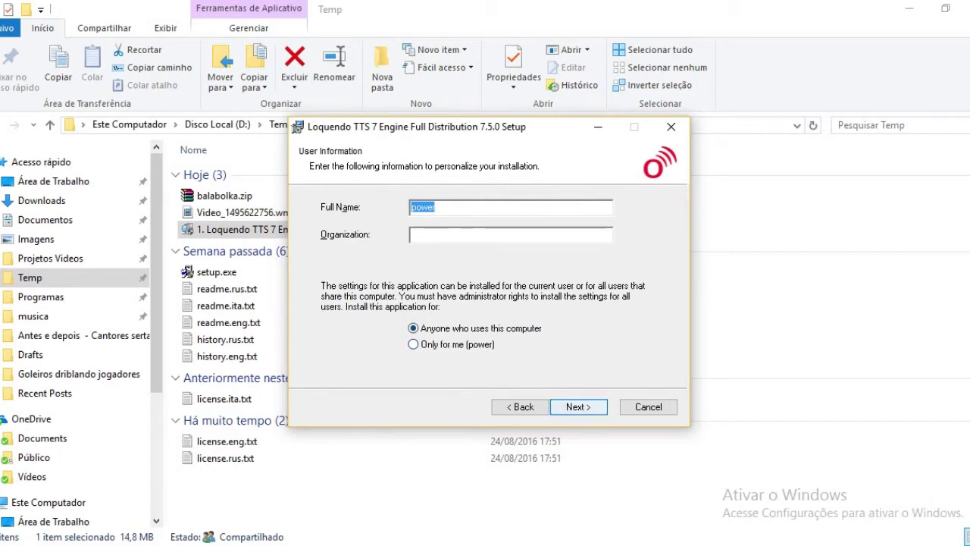
pyautogui.click(585, 403)
pyautogui.press('Return')
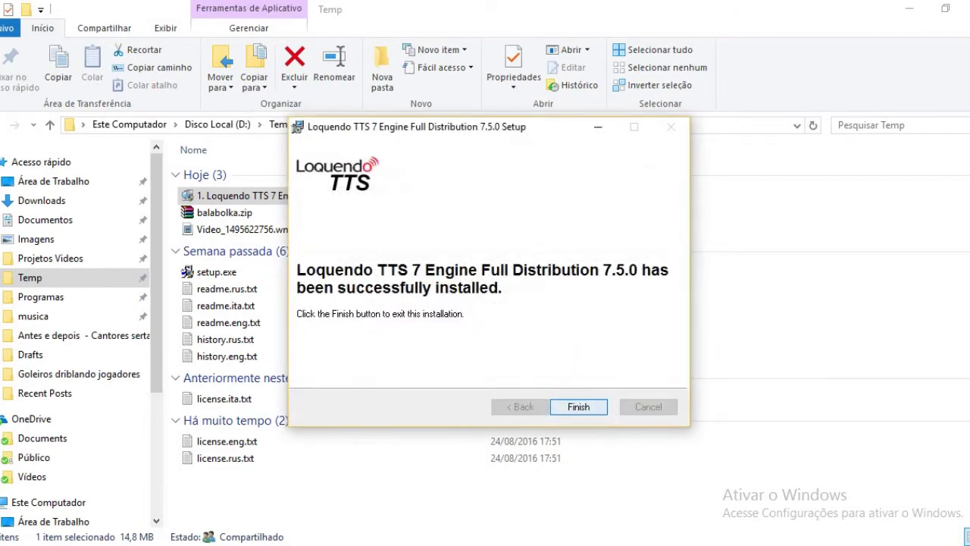
pyautogui.click(578, 406)
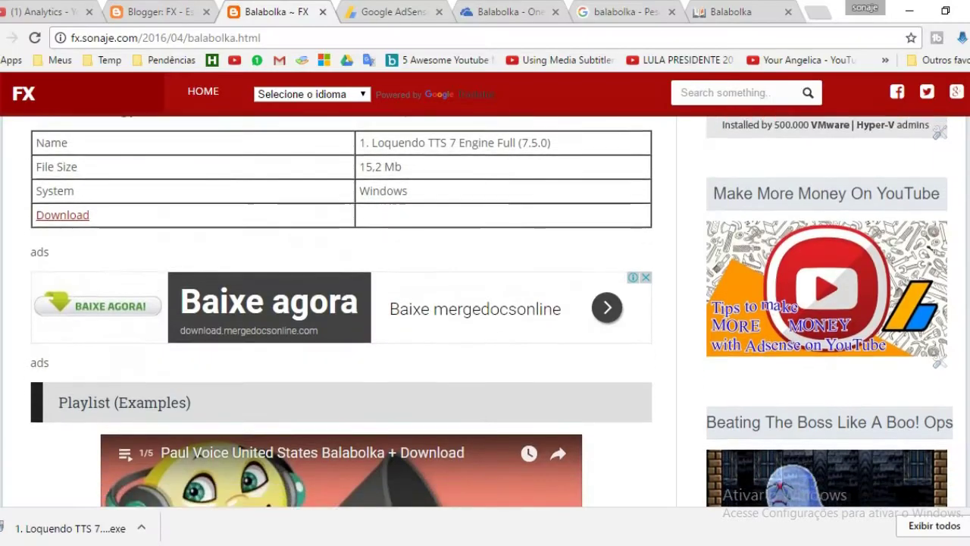
# - Download the Emily United Kingdom English voice, Emily-UKEnglish.zip, from the site's voice list and show it in its folder
pyautogui.scroll(-5, 341, 311)
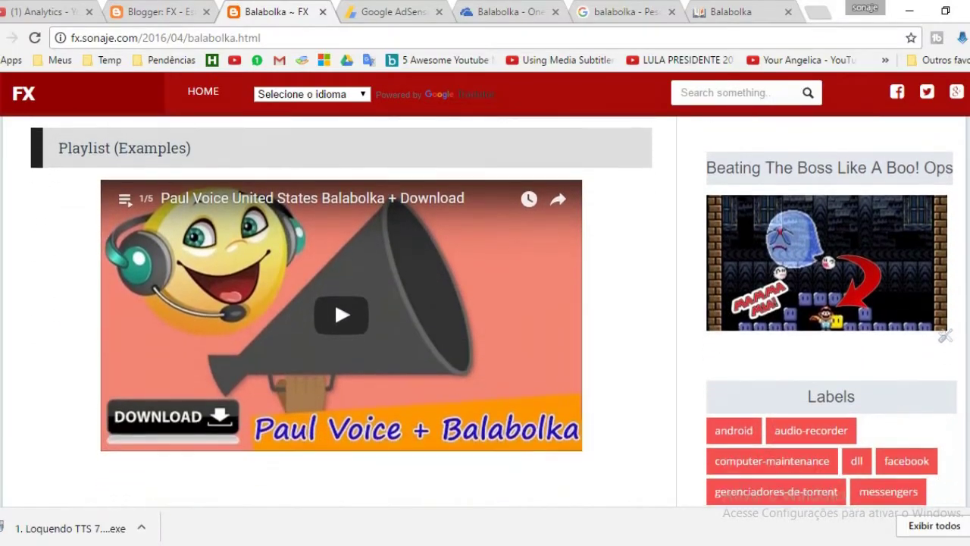
pyautogui.scroll(-4, 341, 311)
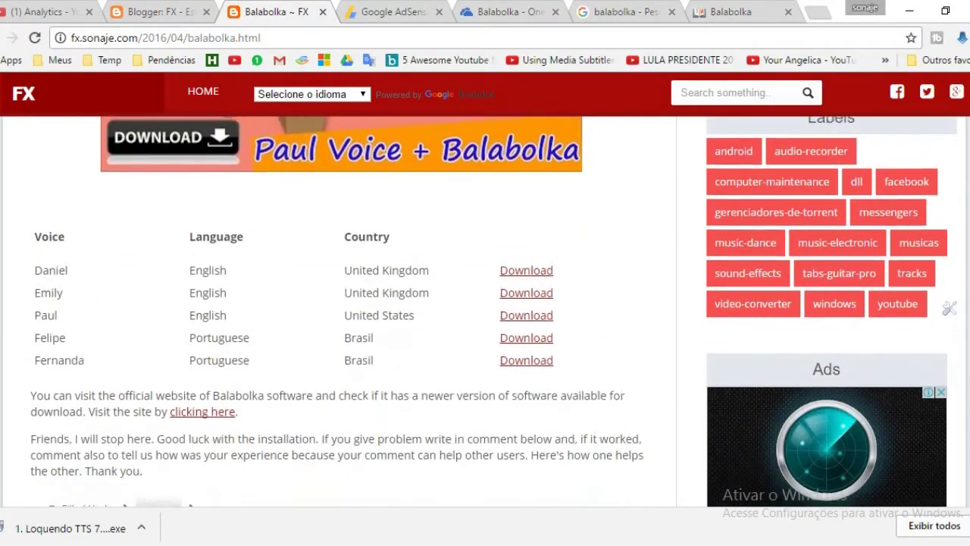
pyautogui.scroll(-1, 341, 310)
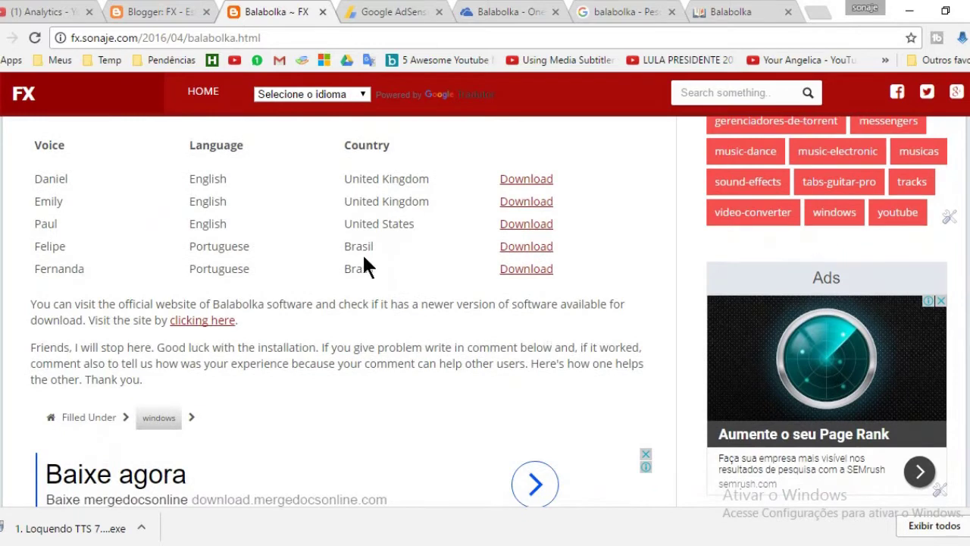
pyautogui.click(523, 203)
pyautogui.click(483, 419)
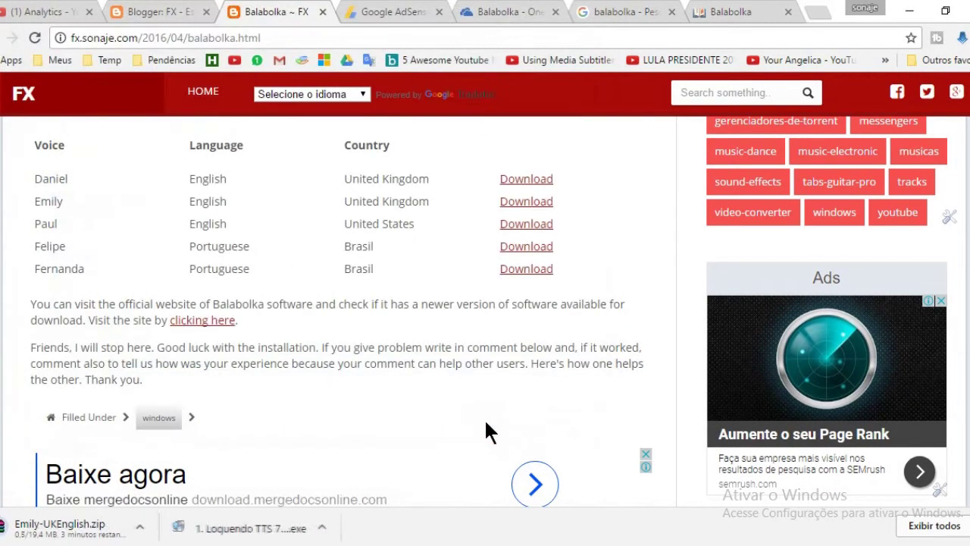
pyautogui.click(368, 225)
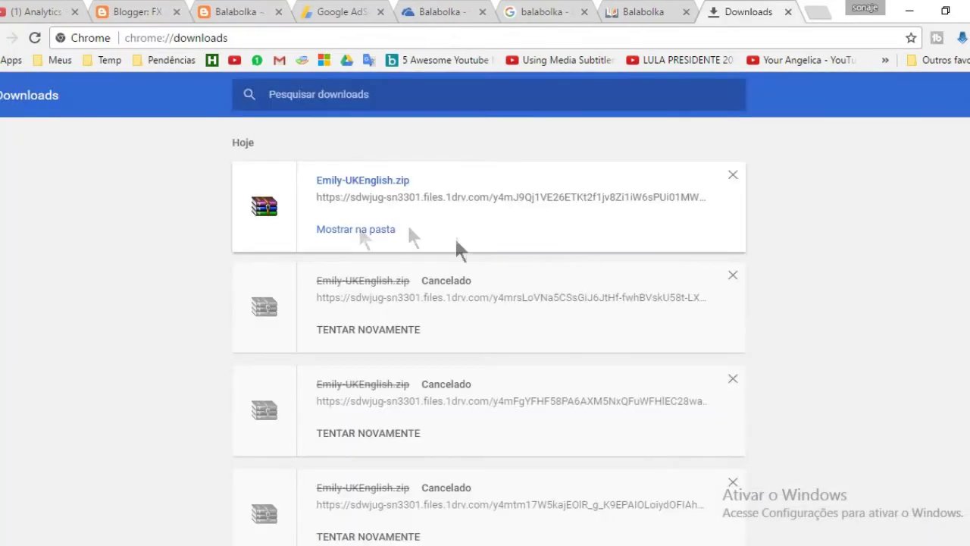
# - Delete the extracted Balabolka setup and text files from the Temp folder, and extract Emily-UKEnglish.zip there
pyautogui.moveTo(296, 522); pyautogui.dragTo(190, 288)
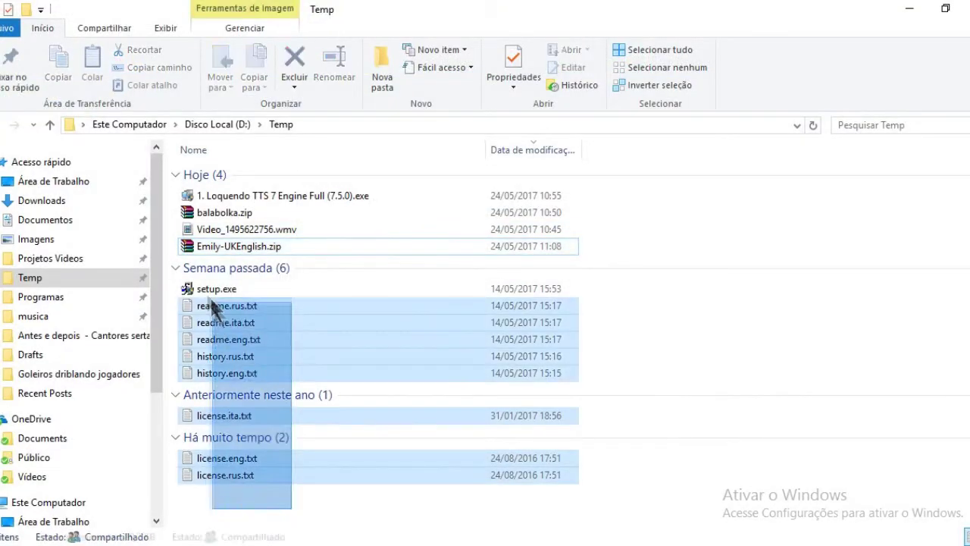
pyautogui.press('Delete')
pyautogui.rightClick(249, 195)
pyautogui.click(300, 257)
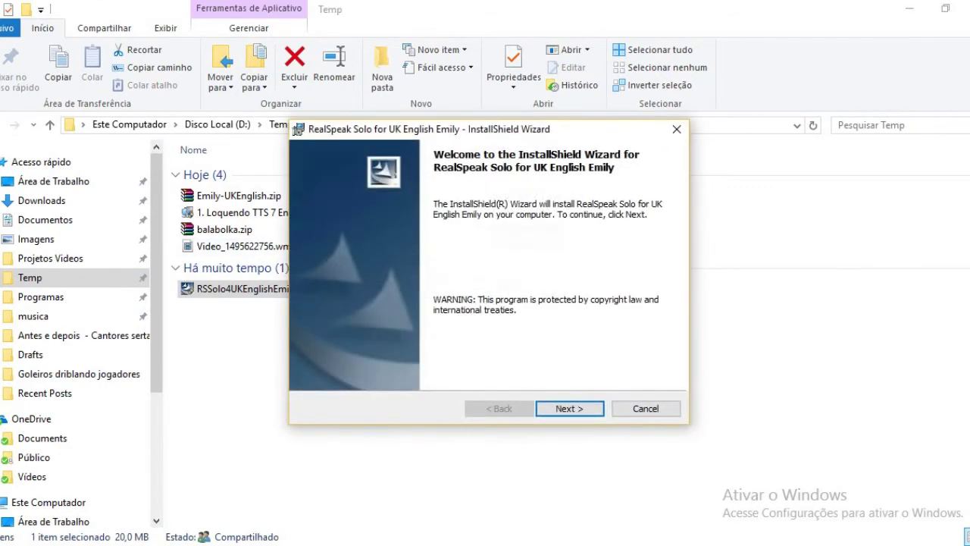
# - Install RealSpeak Solo for UK English Emily for all users, accepting the license agreement and keeping the default destination folder, and finish the wizard
pyautogui.press('Return')
pyautogui.click(303, 350)
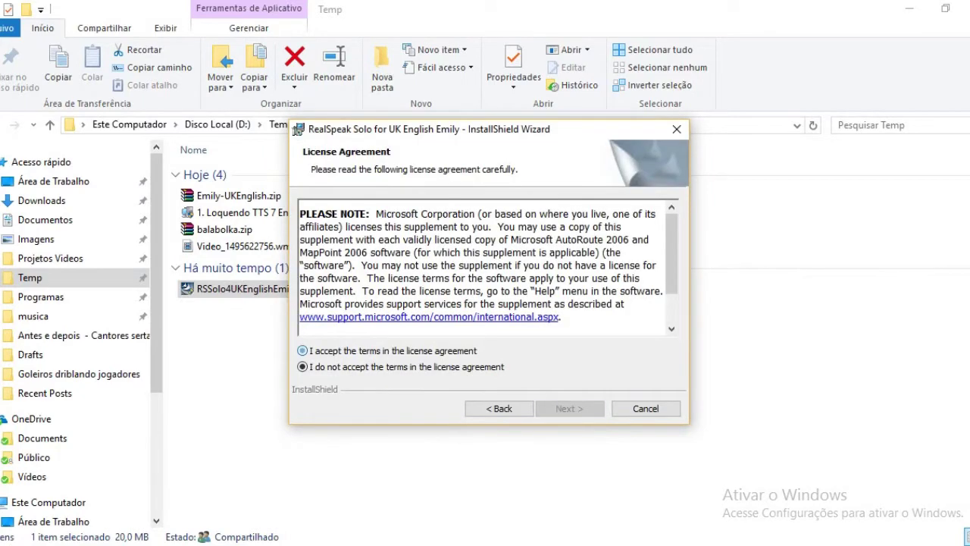
pyautogui.click(587, 410)
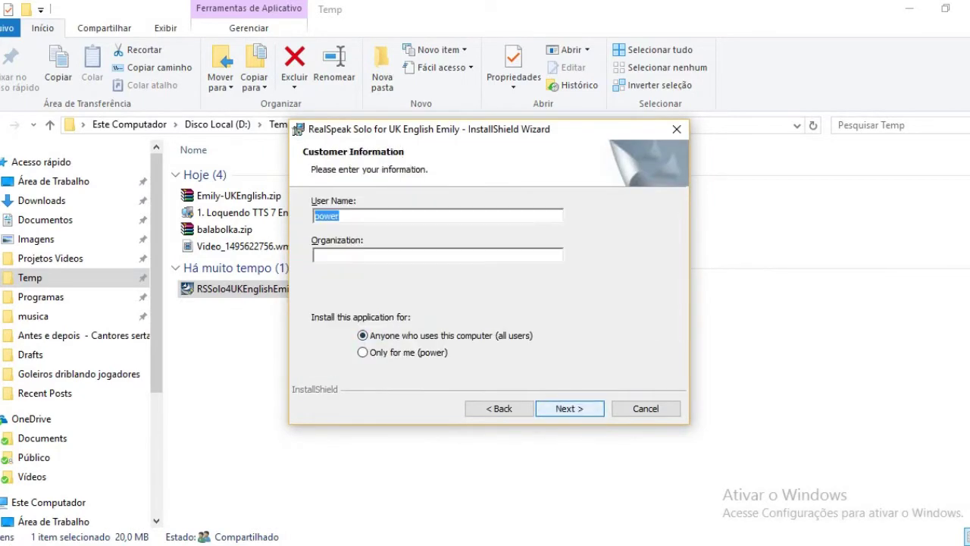
pyautogui.press('Return')
pyautogui.press('Return')
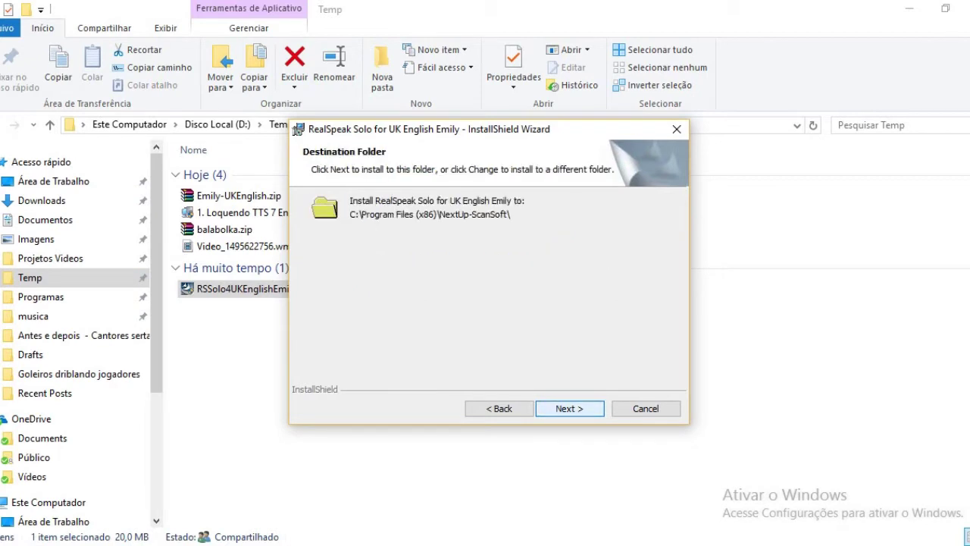
pyautogui.press('Return')
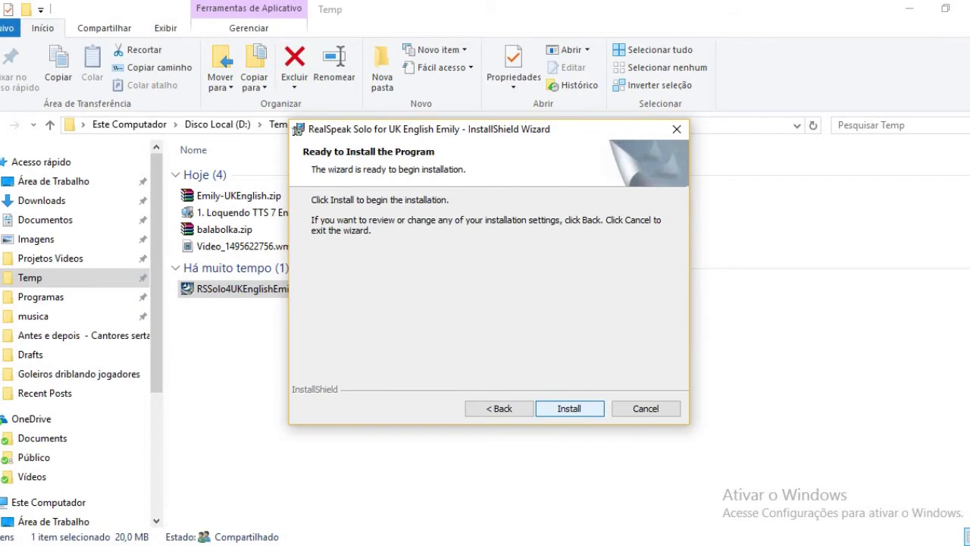
pyautogui.press('Return')
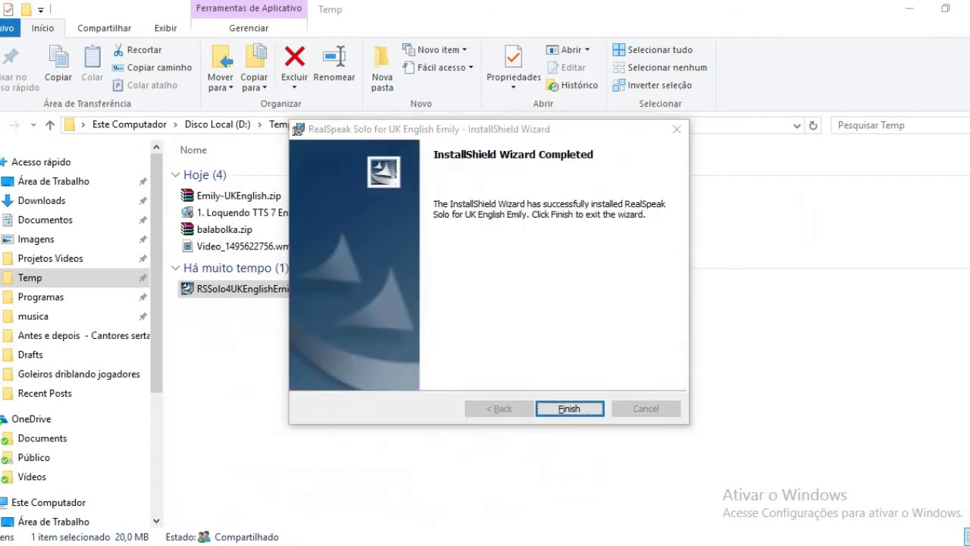
pyautogui.press('Return')
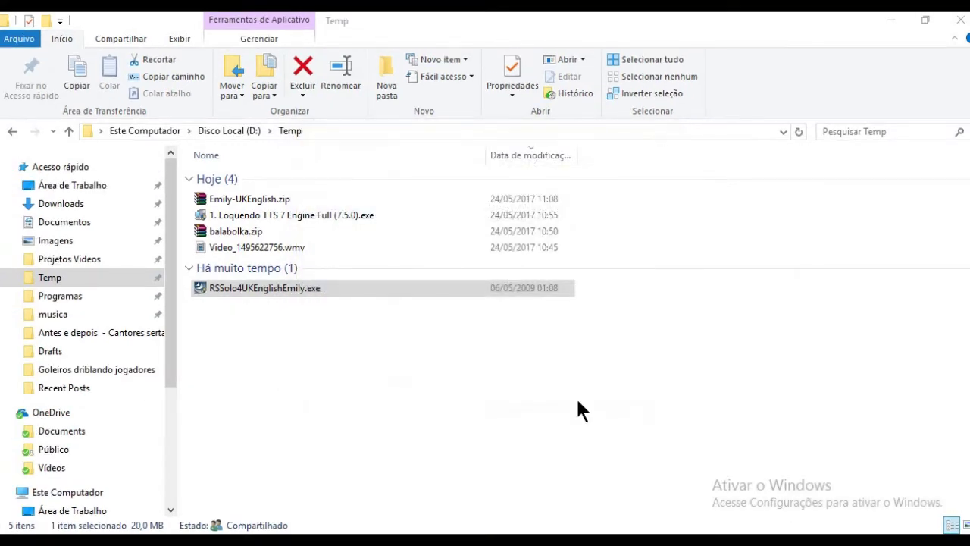
# - Minimize the open windows, dismiss the completed update installation dialog, and open Balabolka from the desktop
pyautogui.click(891, 25)
pyautogui.click(891, 25)
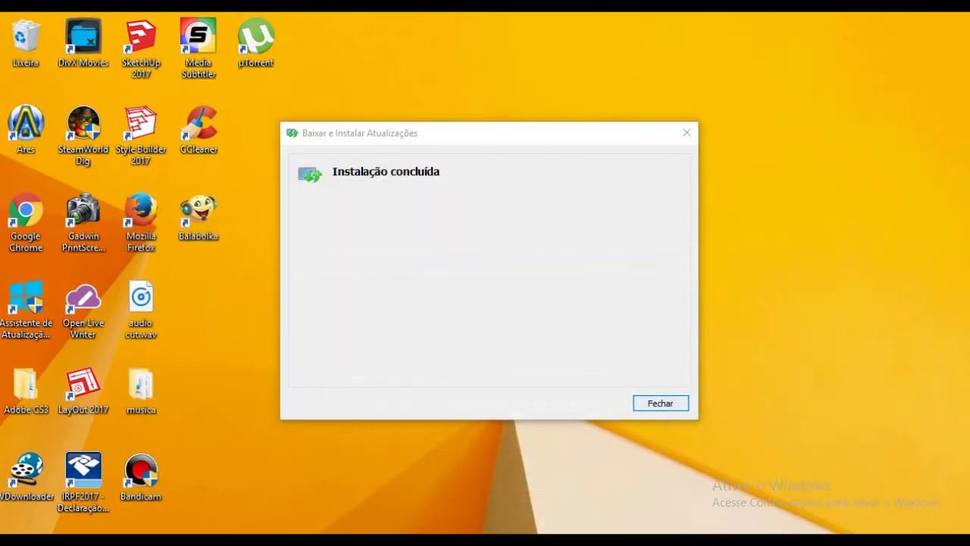
pyautogui.press('Return')
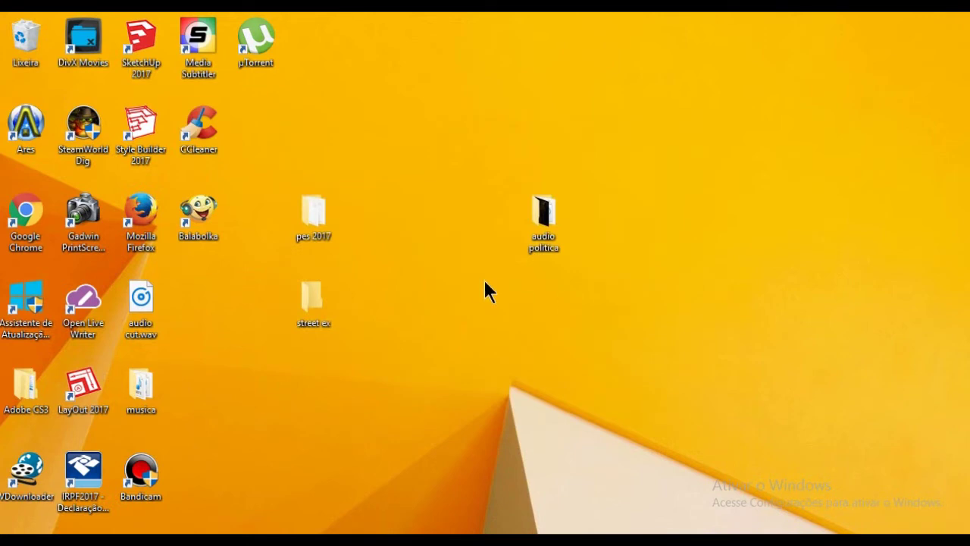
pyautogui.rightClick(201, 214)
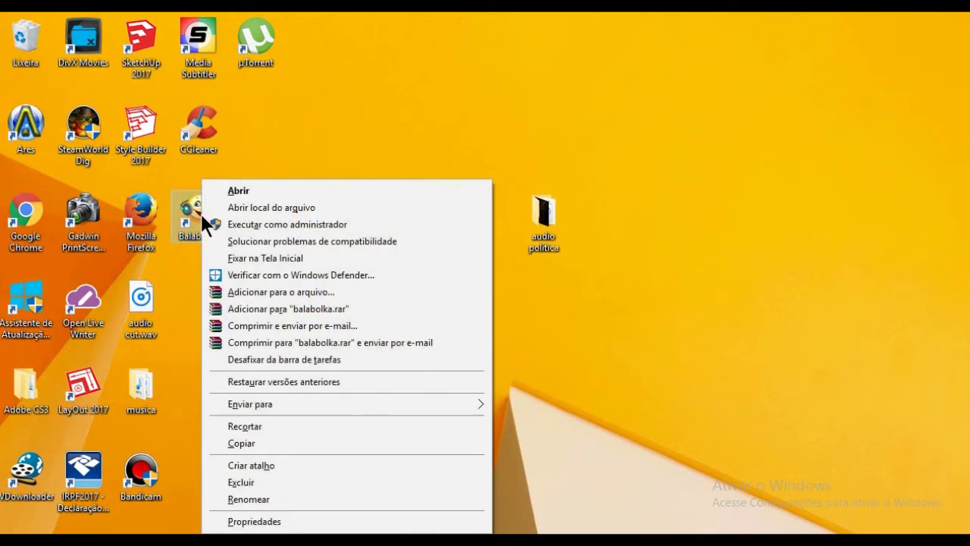
pyautogui.click(276, 190)
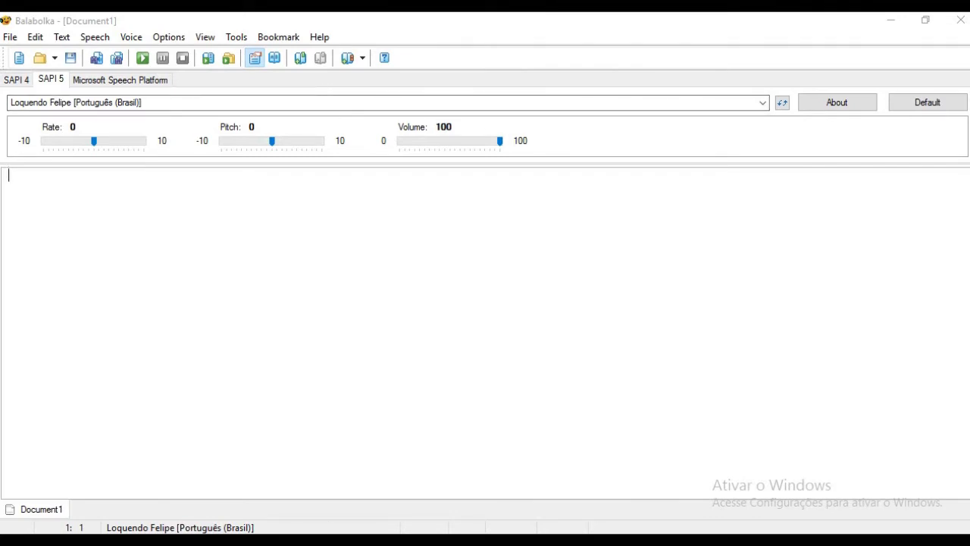
# - Switch to Chrome and copy the paragraph from "Friends, I will stop here." through "Thank you." on the fx.sonaje.com Balabolka page
pyautogui.hotkey('alt', 'Tab')
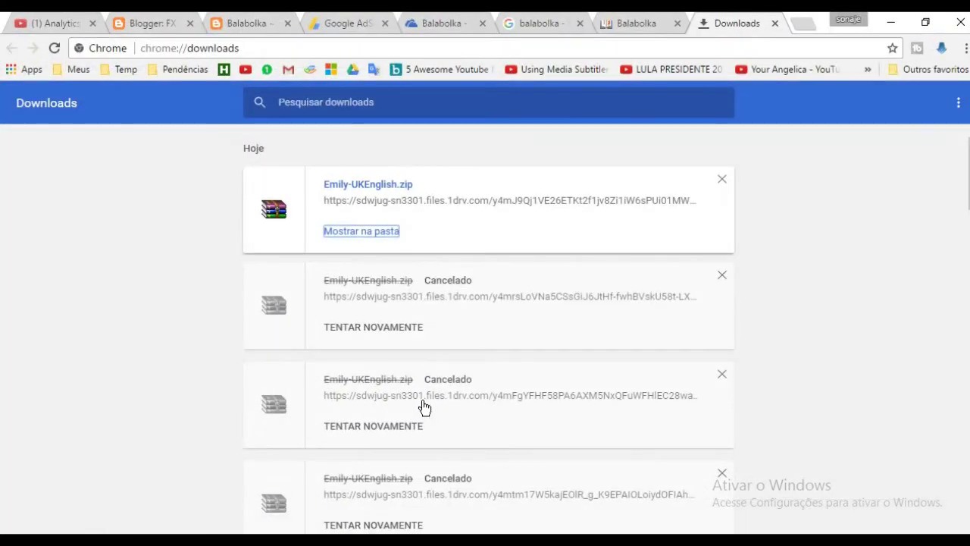
pyautogui.click(255, 19)
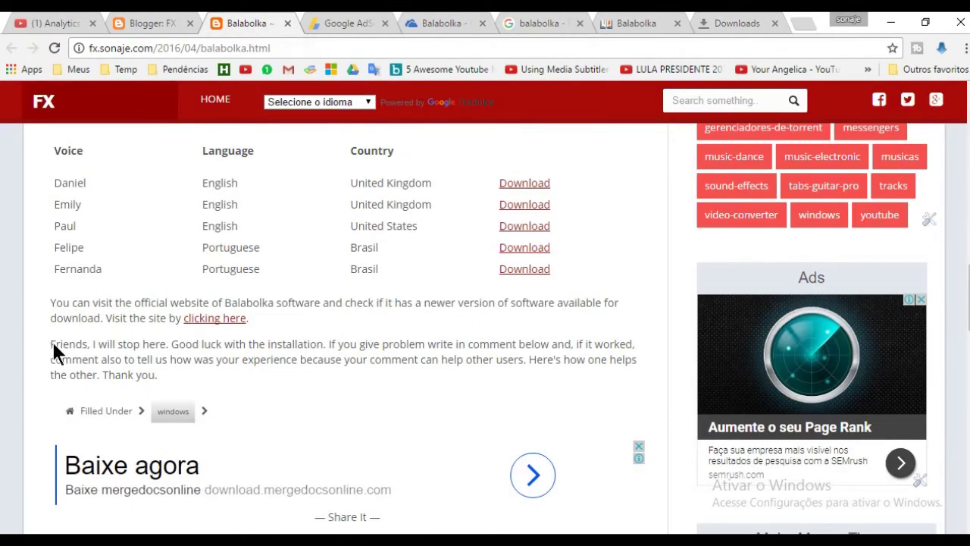
pyautogui.moveTo(53, 344); pyautogui.dragTo(163, 375)
pyautogui.hotkey('ctrl', 'c')
pyautogui.rightClick(156, 353)
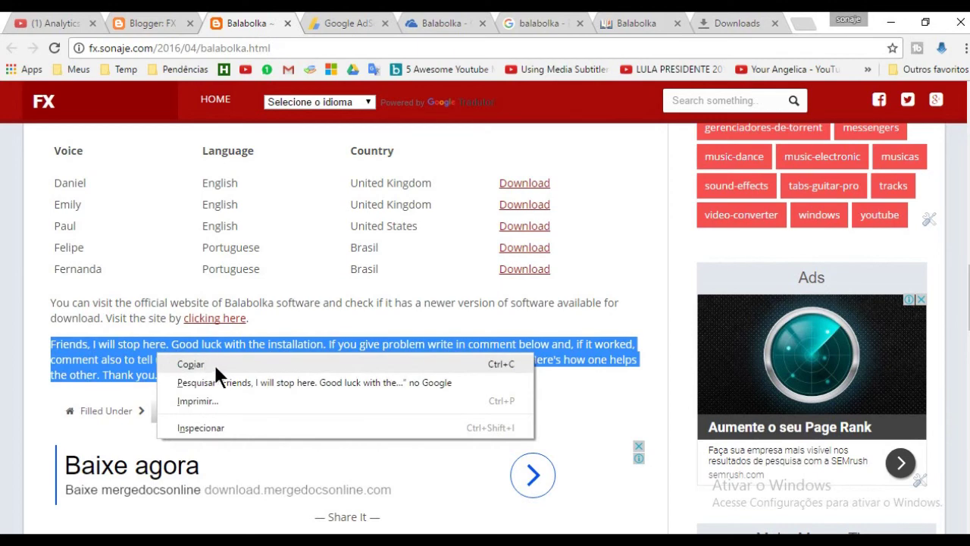
pyautogui.click(215, 365)
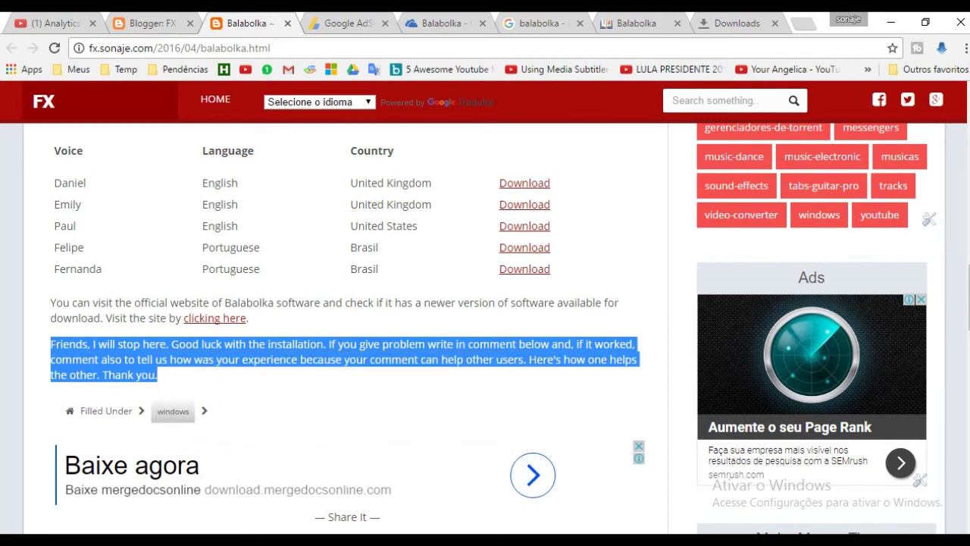
# - Switch back to Balabolka, paste the copied paragraph into the empty document, and read it aloud from the beginning
pyautogui.hotkey('alt', 'Tab')
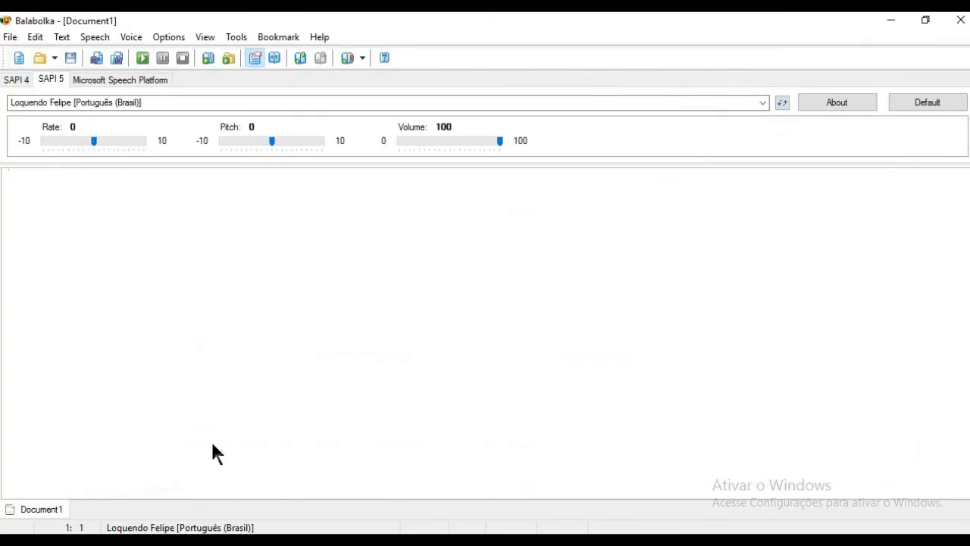
pyautogui.rightClick(111, 207)
pyautogui.click(164, 271)
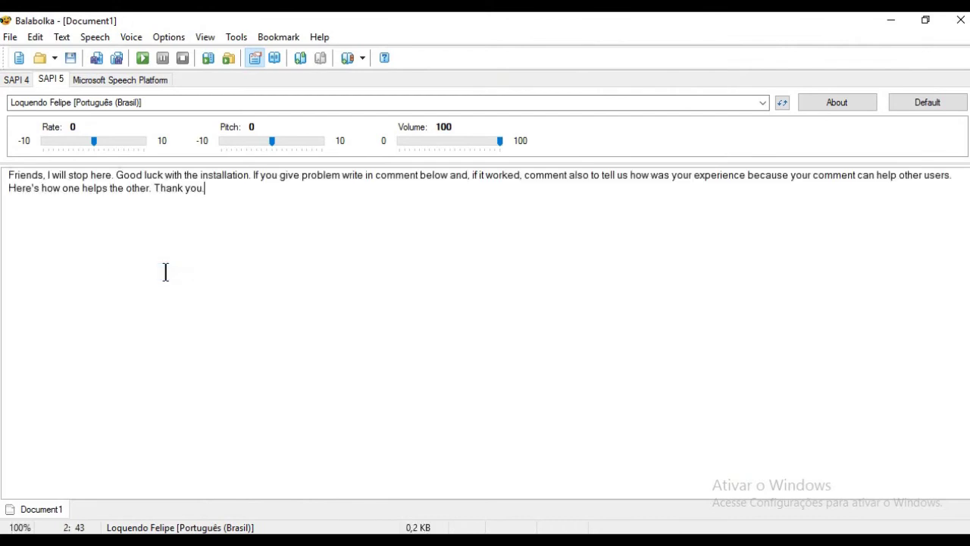
pyautogui.click(10, 174)
pyautogui.click(142, 59)
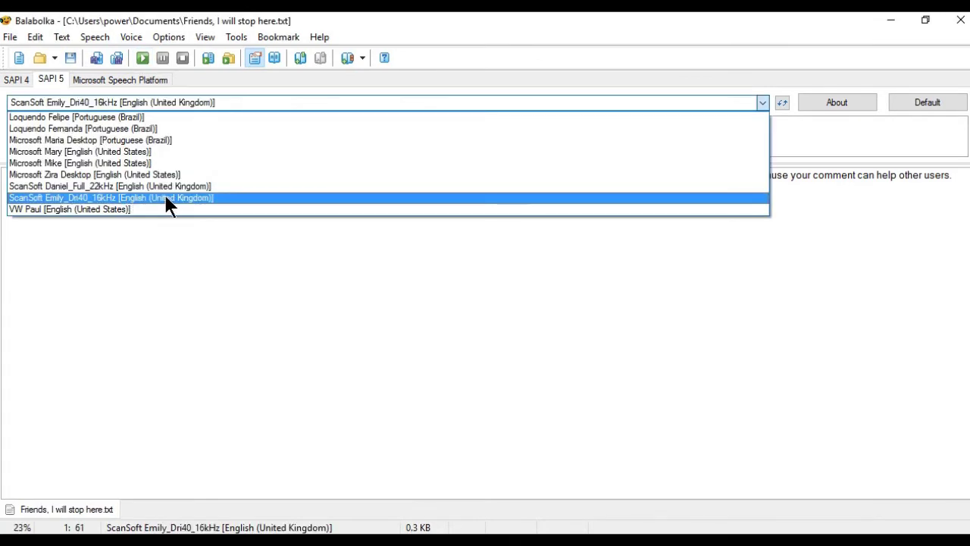
# - Select the ScanSoft Emily_Dri40_16kHz [English (United Kingdom)] voice and read the text aloud from the beginning
pyautogui.click(166, 199)
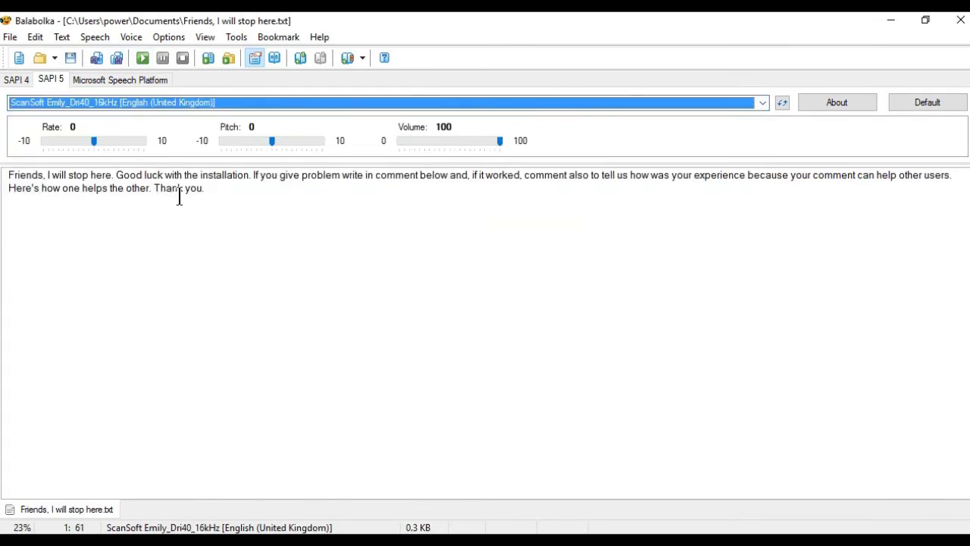
pyautogui.click(9, 174)
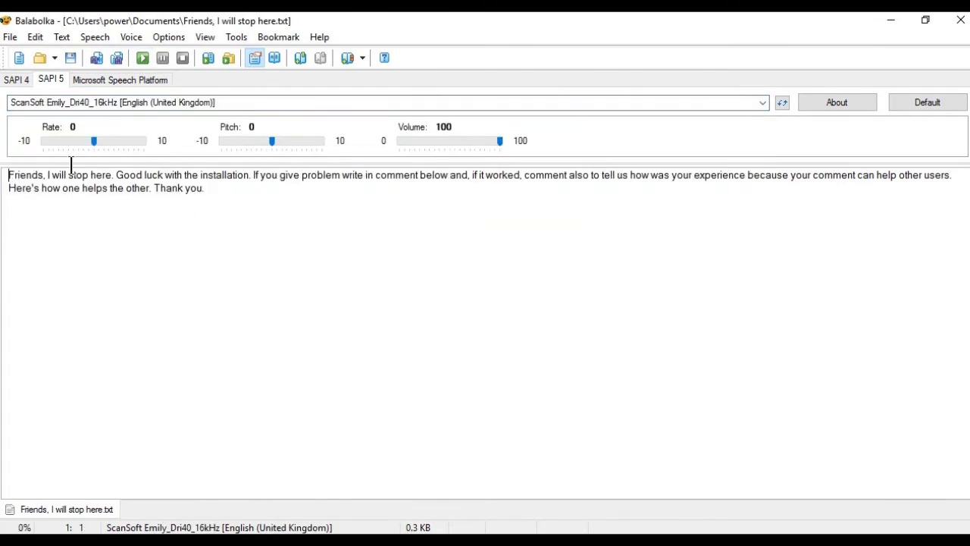
pyautogui.click(142, 58)
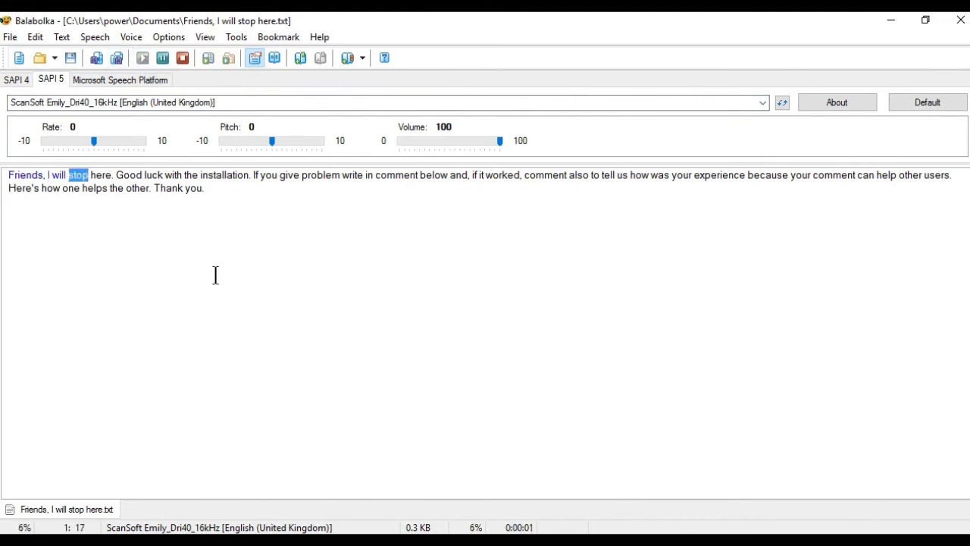